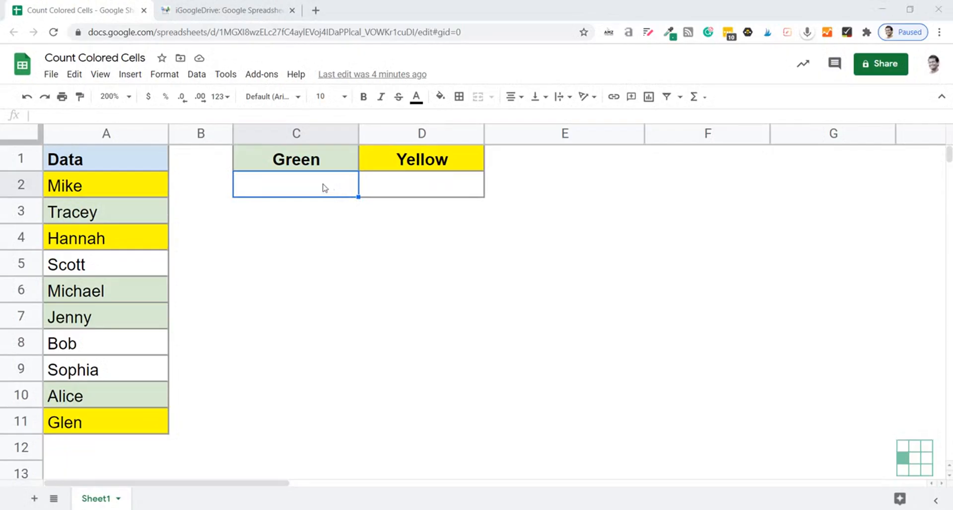
# - Switch to the iGoogleDrive blog page and locate the countColoredCells script code in the article
pyautogui.click(415, 188)
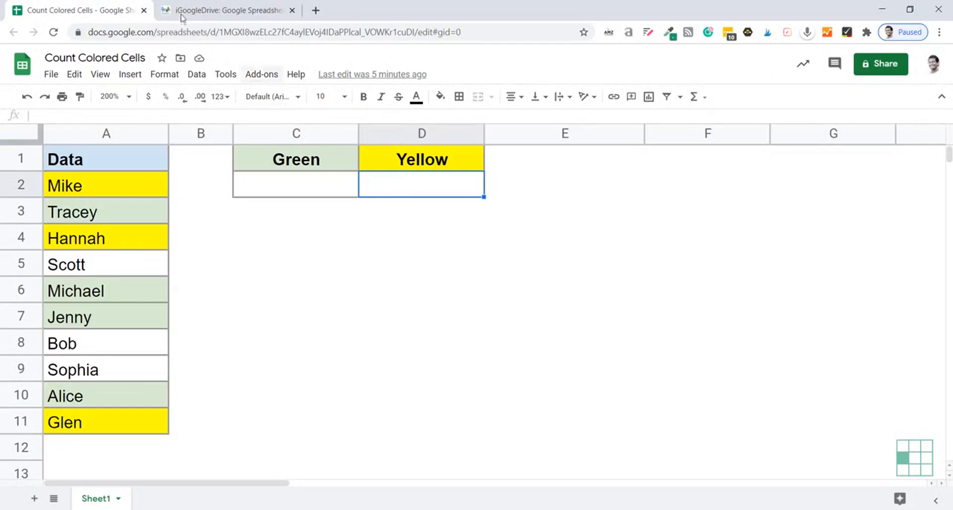
pyautogui.click(198, 10)
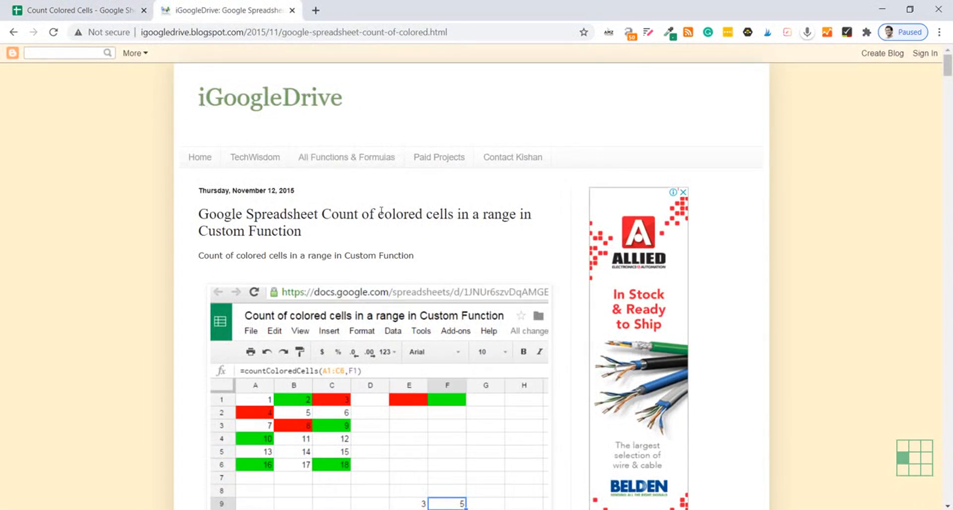
pyautogui.scroll(-10, 380, 210)
pyautogui.scroll(-3, 381, 210)
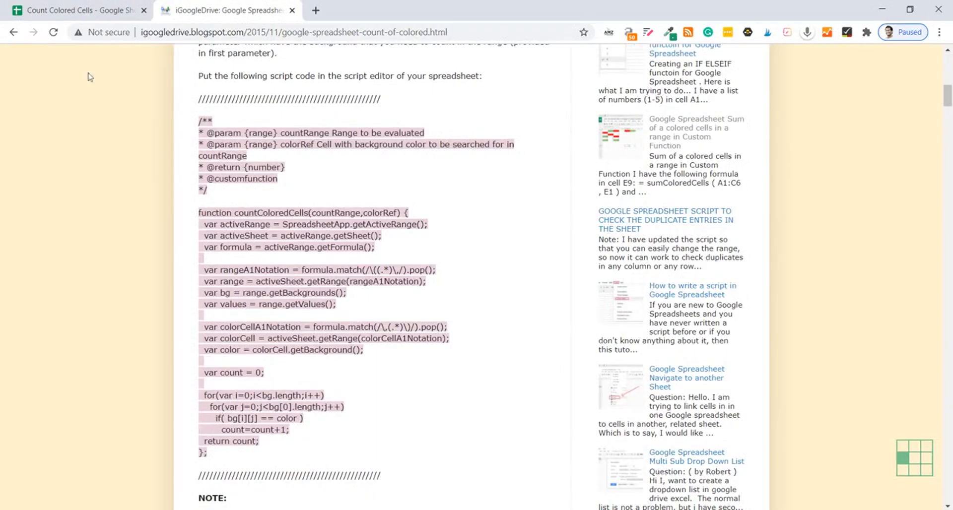
# - Back in the Count Colored Cells spreadsheet, open the script editor, save the CountColoredCells code in the Custom Function project, and close the editor
pyautogui.click(74, 15)
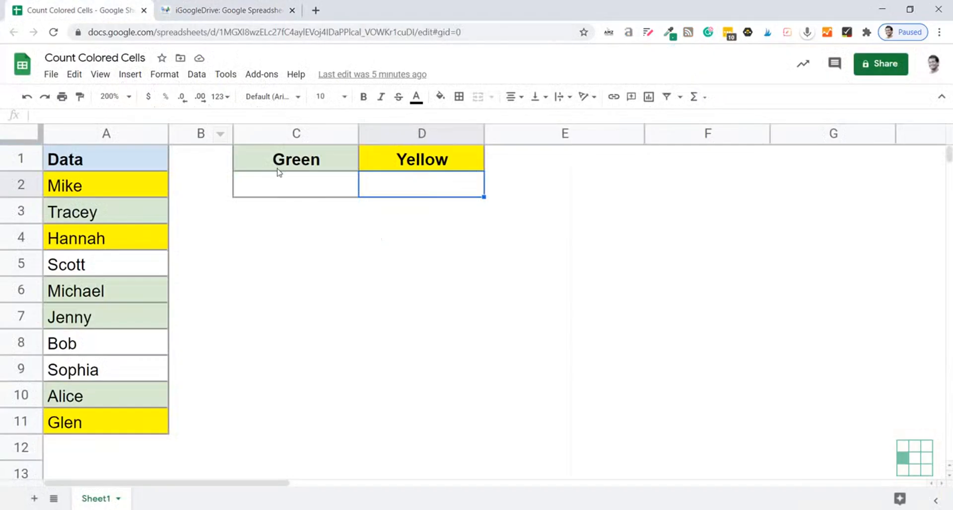
pyautogui.click(226, 75)
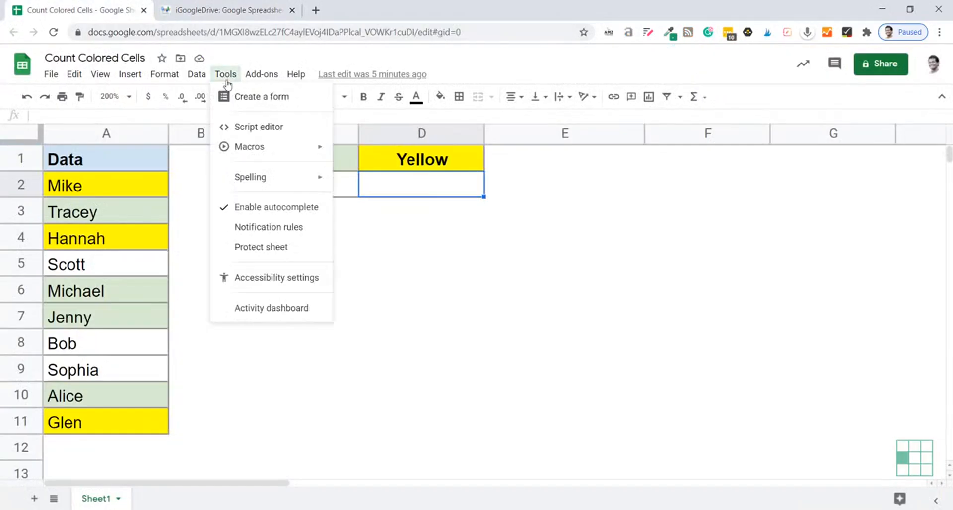
pyautogui.click(260, 128)
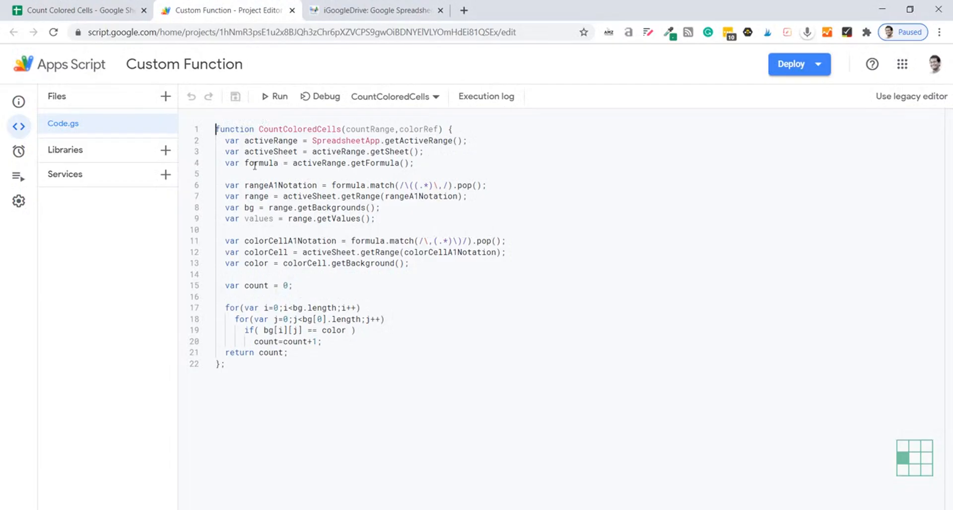
pyautogui.click(235, 96)
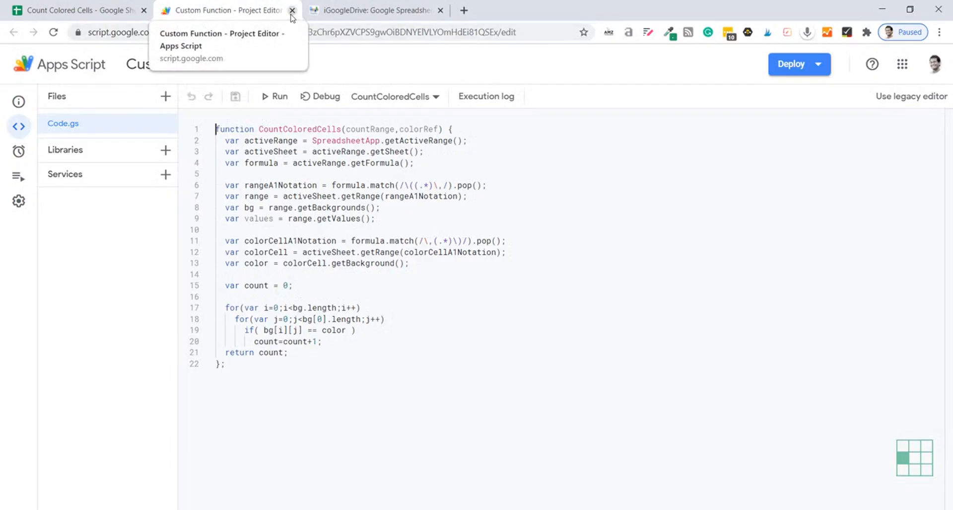
pyautogui.click(292, 12)
pyautogui.click(99, 10)
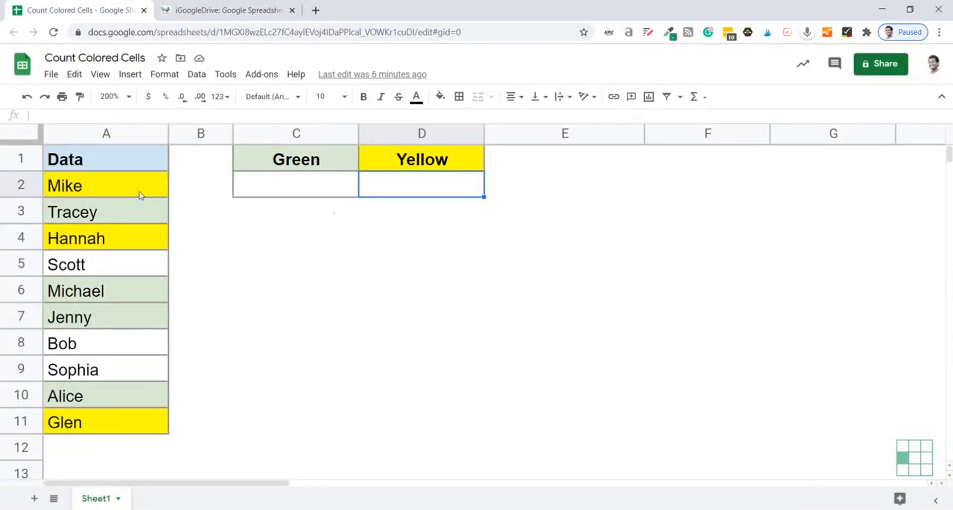
# - Check the custom function's name in the blog page's script code and return to cell C2 of the spreadsheet
pyautogui.click(304, 194)
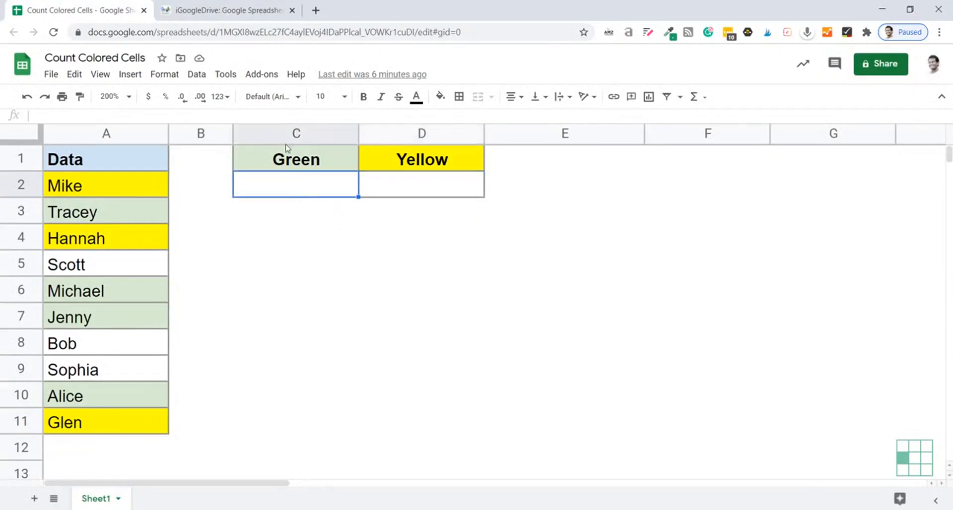
pyautogui.click(211, 13)
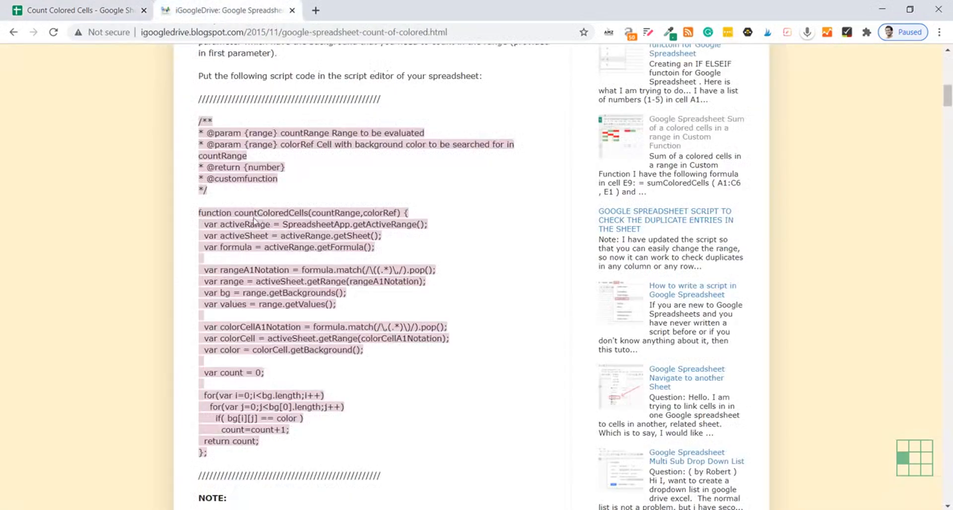
pyautogui.moveTo(235, 212); pyautogui.dragTo(308, 213)
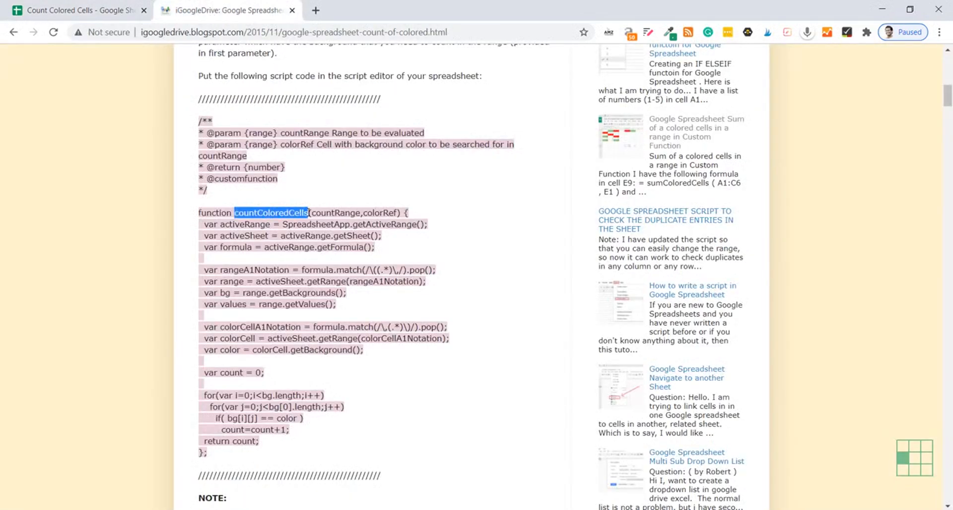
pyautogui.click(106, 4)
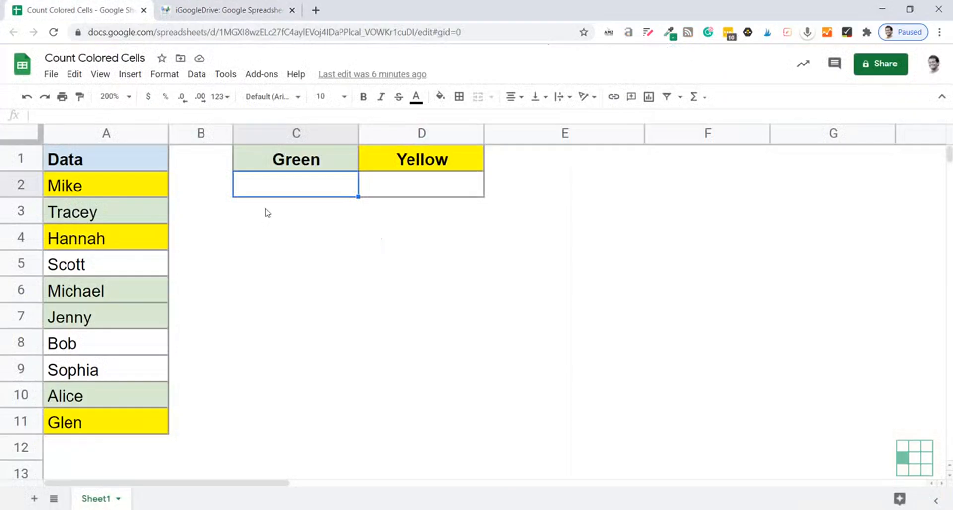
# - Enter the formula =countcoloredcells(A2:A11,C1) in cell C2 to count the green cells
pyautogui.write('=countc')
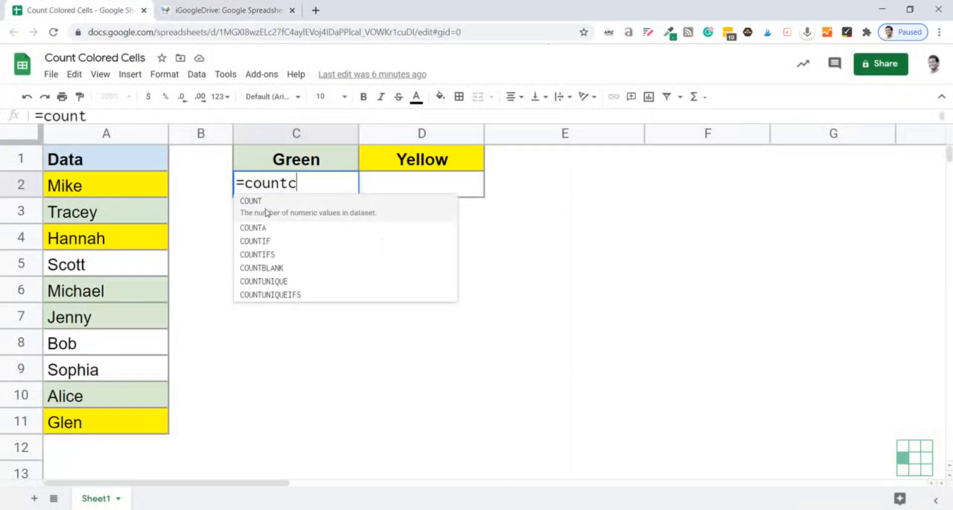
pyautogui.write('oloredcells')
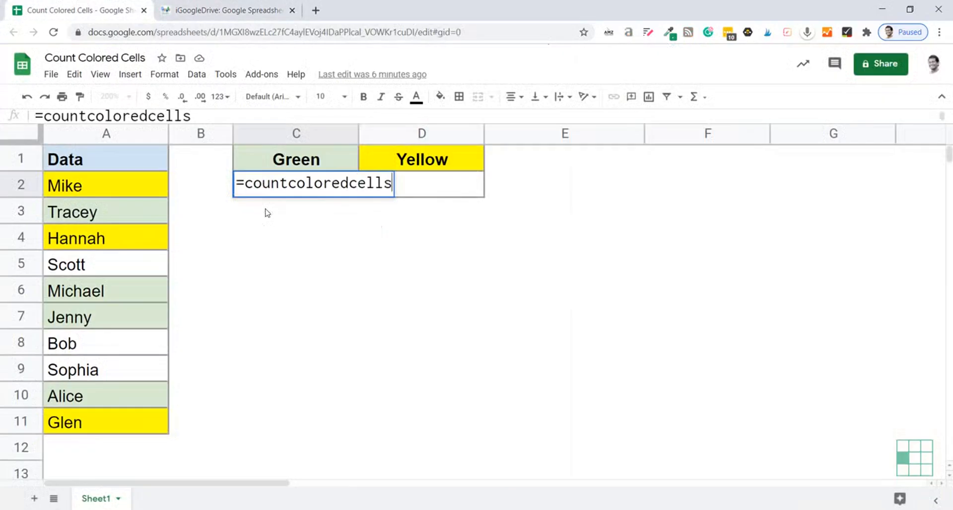
pyautogui.write('(')
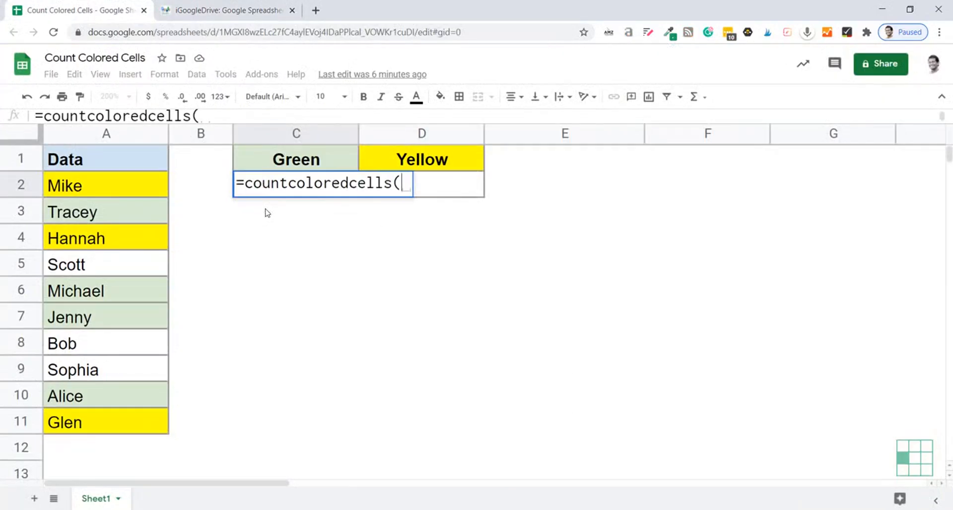
pyautogui.moveTo(120, 191); pyautogui.dragTo(122, 318)
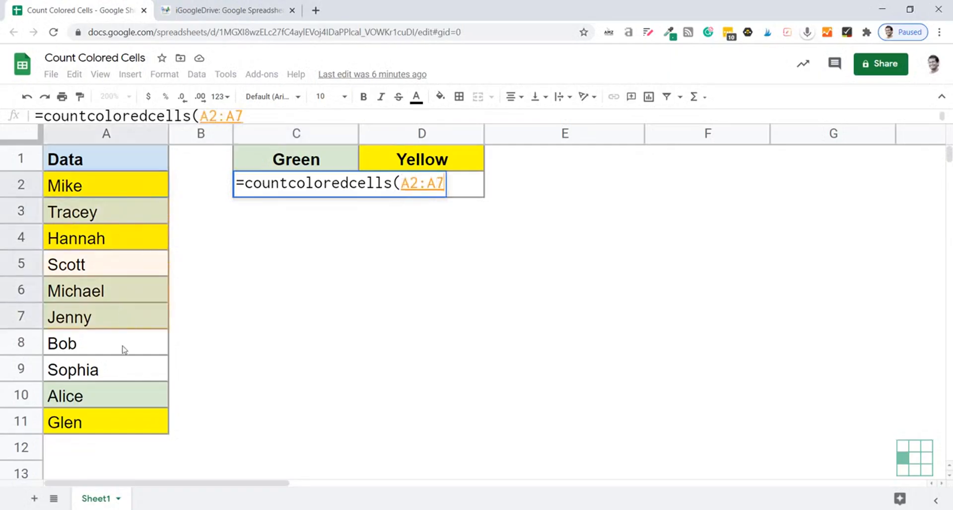
pyautogui.moveTo(124, 349); pyautogui.dragTo(119, 424)
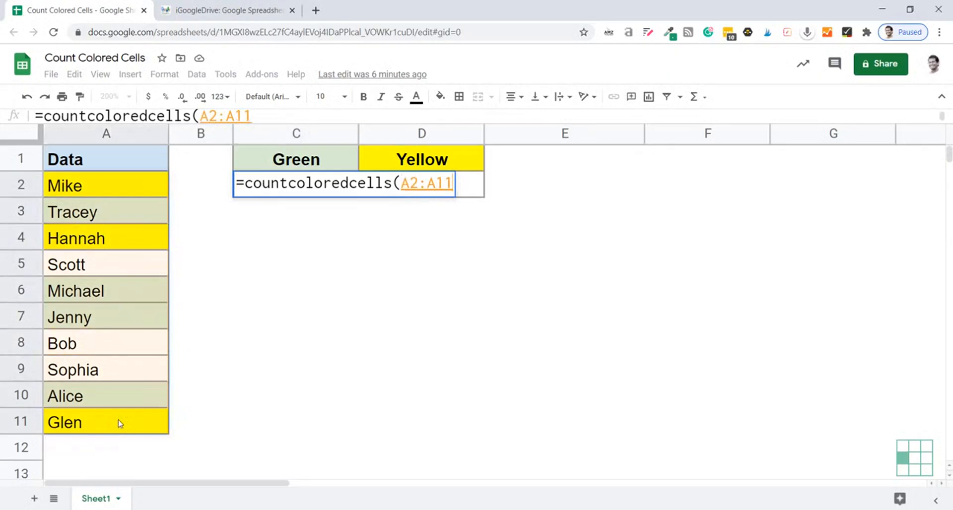
pyautogui.write(',')
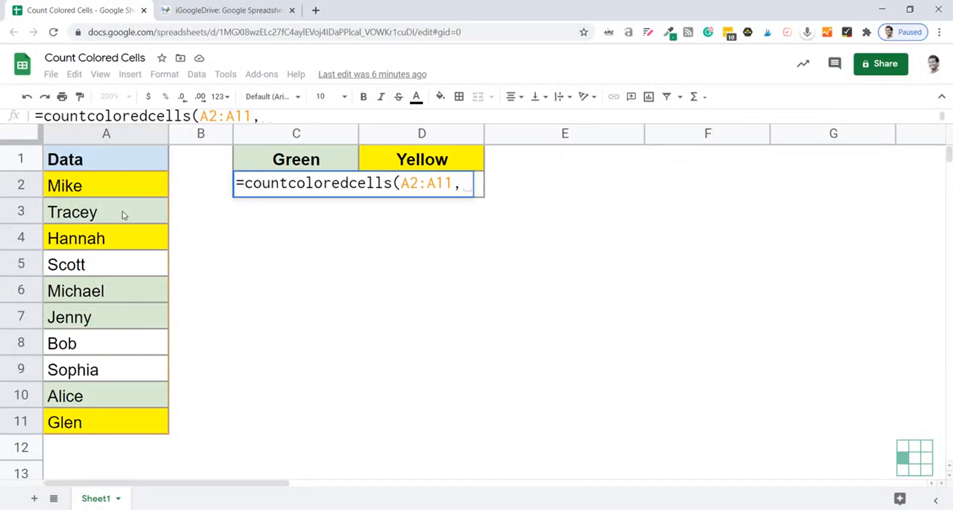
pyautogui.click(336, 162)
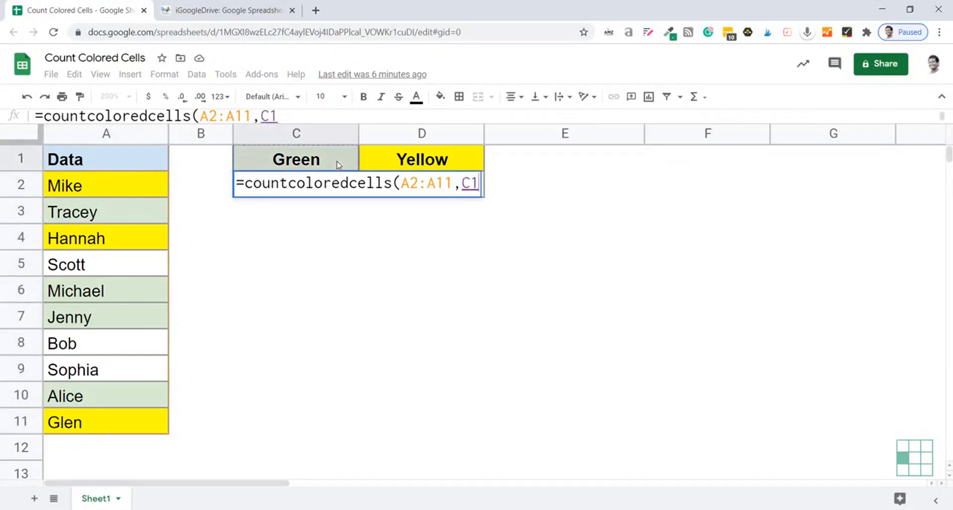
pyautogui.write(')')
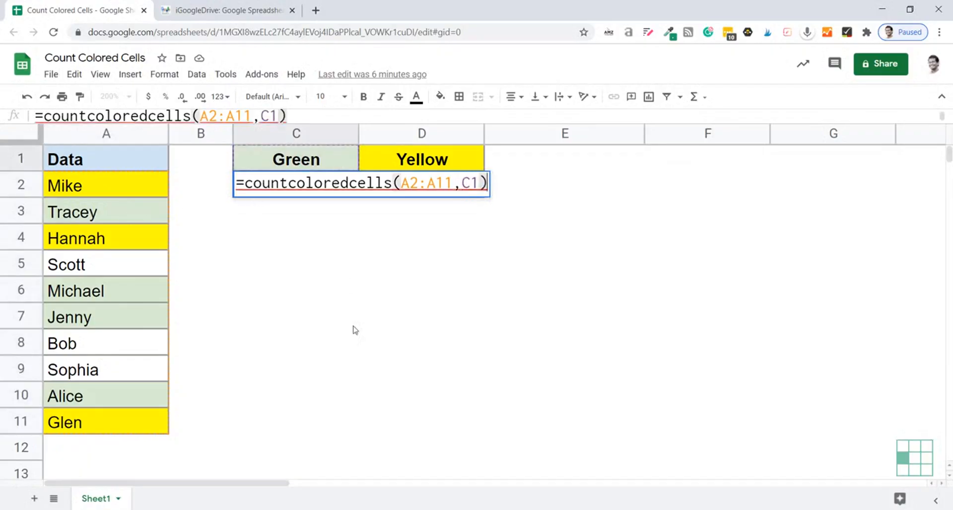
pyautogui.press('Return')
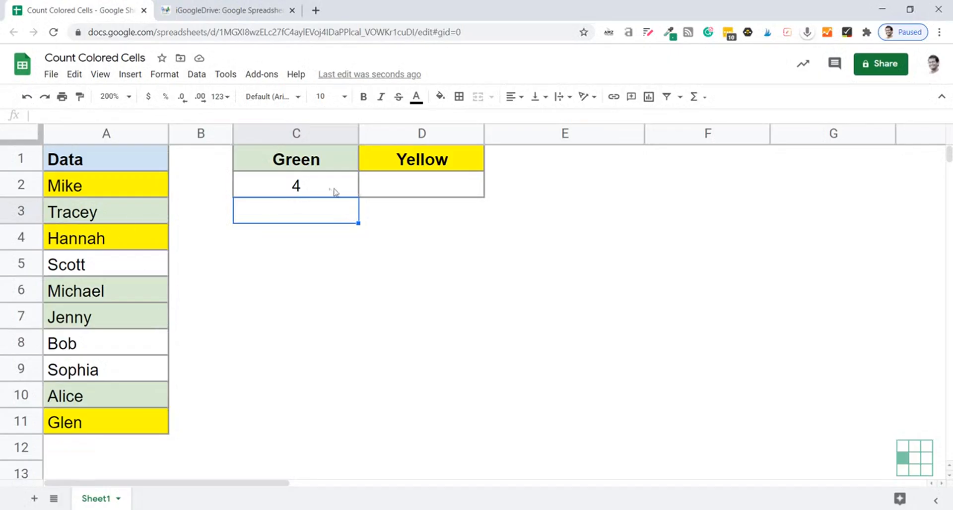
# - Copy the formula text from C2 into D2 and change its color reference to D1 to count the yellow cells
pyautogui.click(373, 193)
pyautogui.click(319, 187)
pyautogui.doubleClick(320, 190)
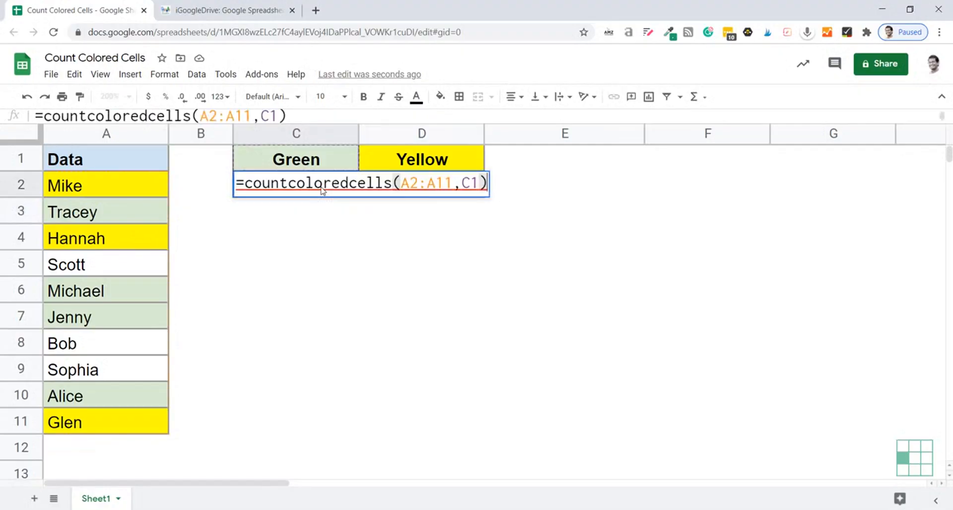
pyautogui.hotkey('ctrl', 'a')
pyautogui.hotkey('ctrl', 'c')
pyautogui.press('Escape')
pyautogui.press('Right')
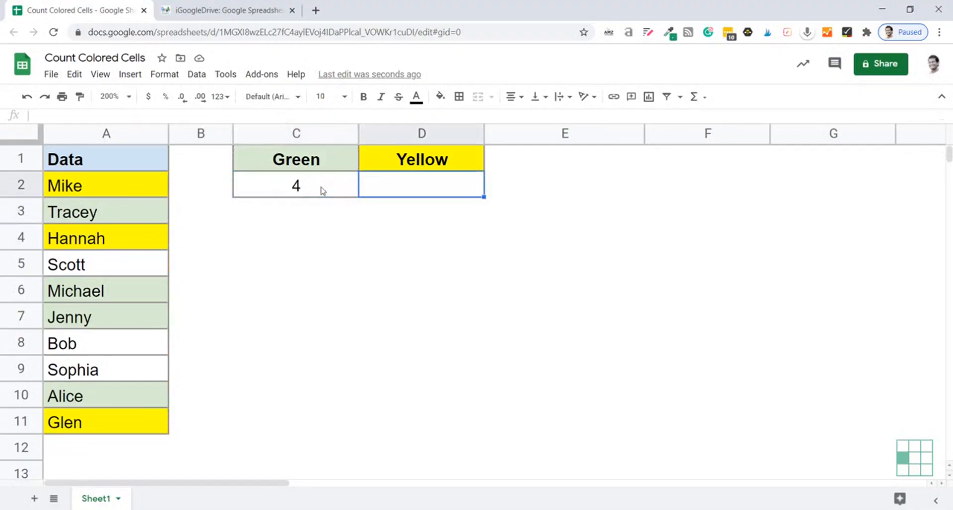
pyautogui.press('Return')
pyautogui.hotkey('ctrl', 'v')
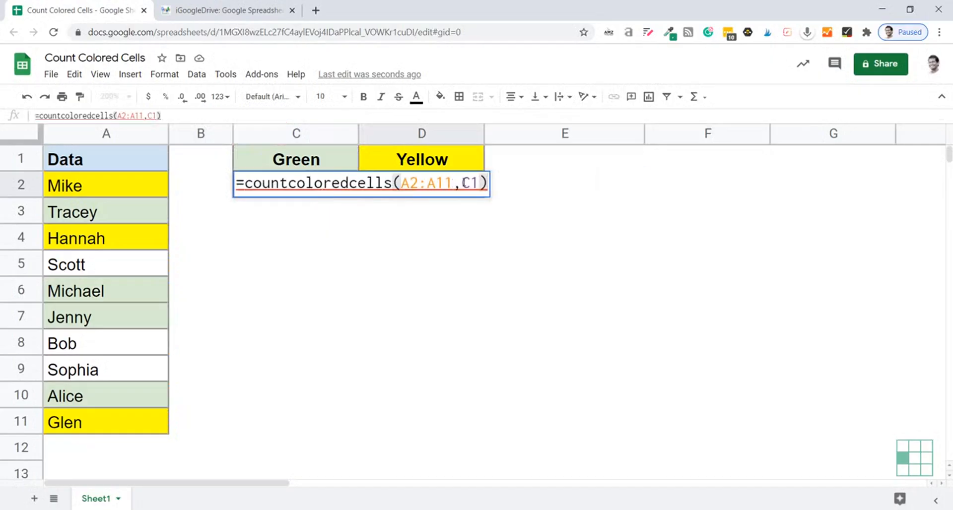
pyautogui.moveTo(461, 183); pyautogui.dragTo(474, 183)
pyautogui.write('D')
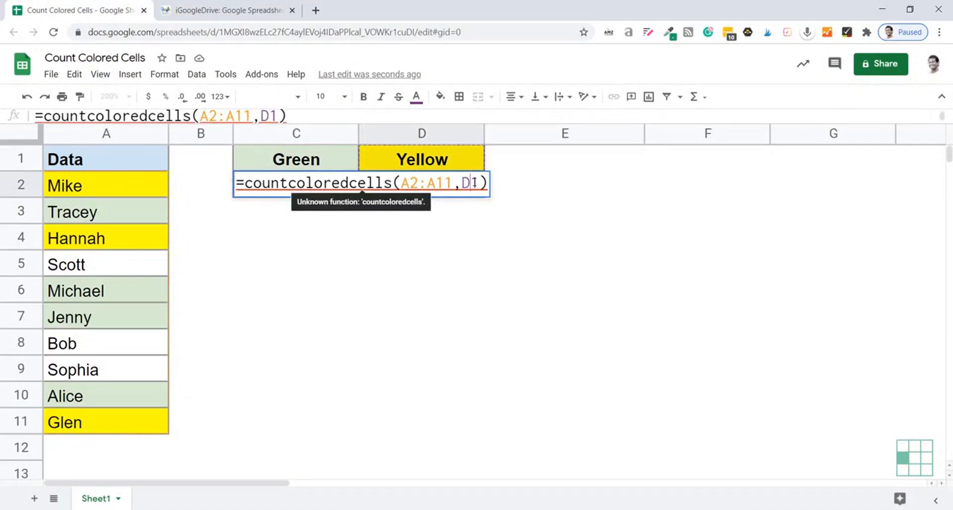
pyautogui.press('Return')
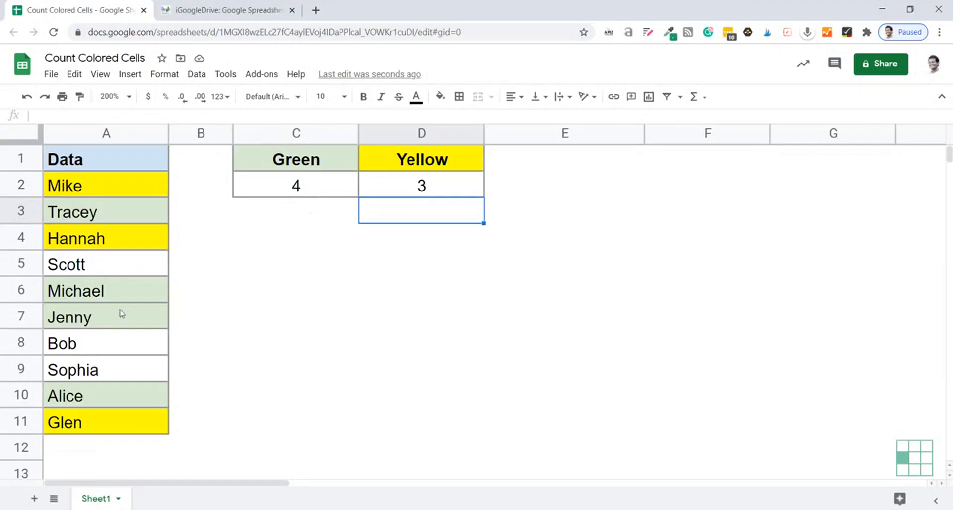
# - Copy cell A7 and paste only its format onto cell A8 to give it the green fill
pyautogui.click(116, 353)
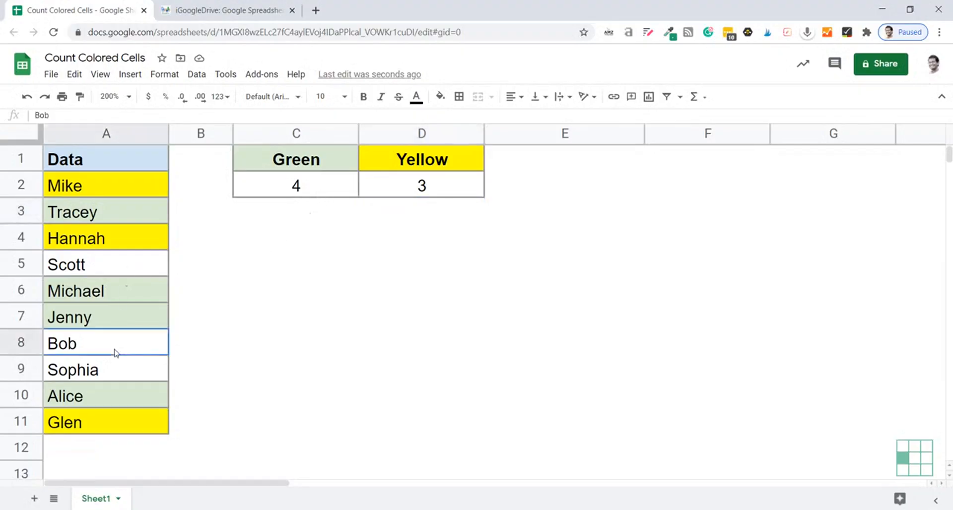
pyautogui.click(114, 322)
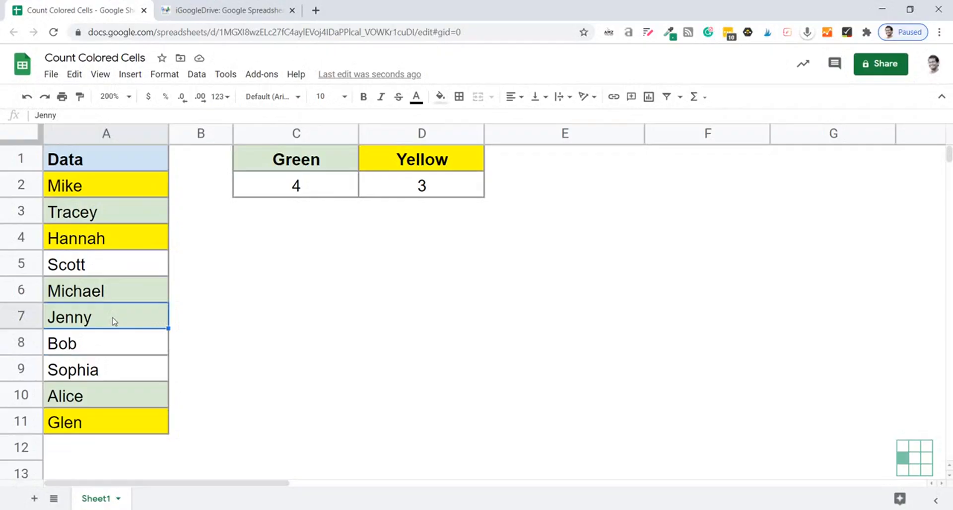
pyautogui.click(114, 347)
pyautogui.rightClick(113, 347)
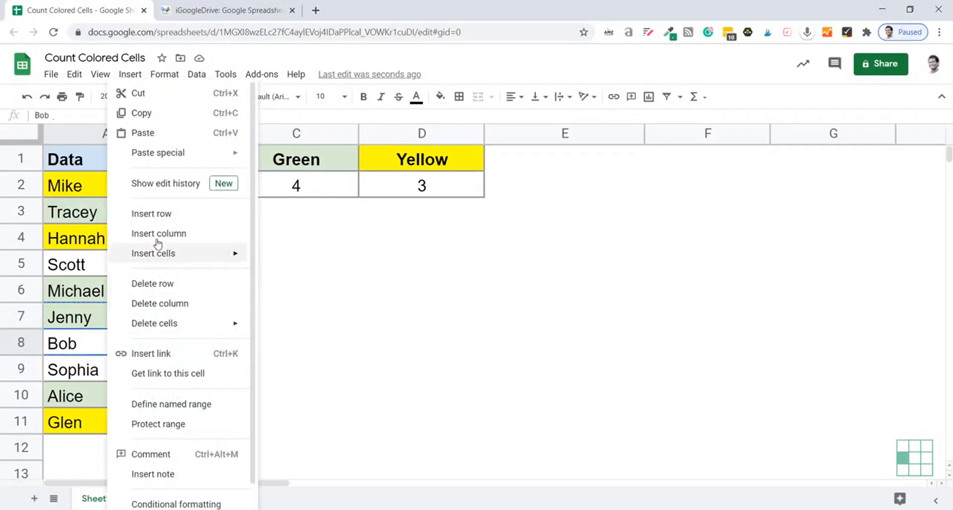
pyautogui.moveTo(236, 153)
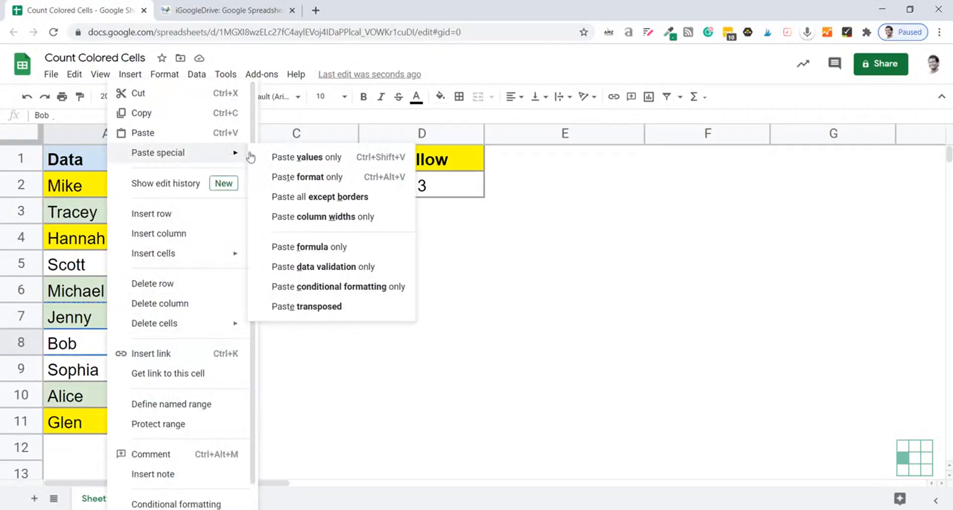
pyautogui.click(323, 177)
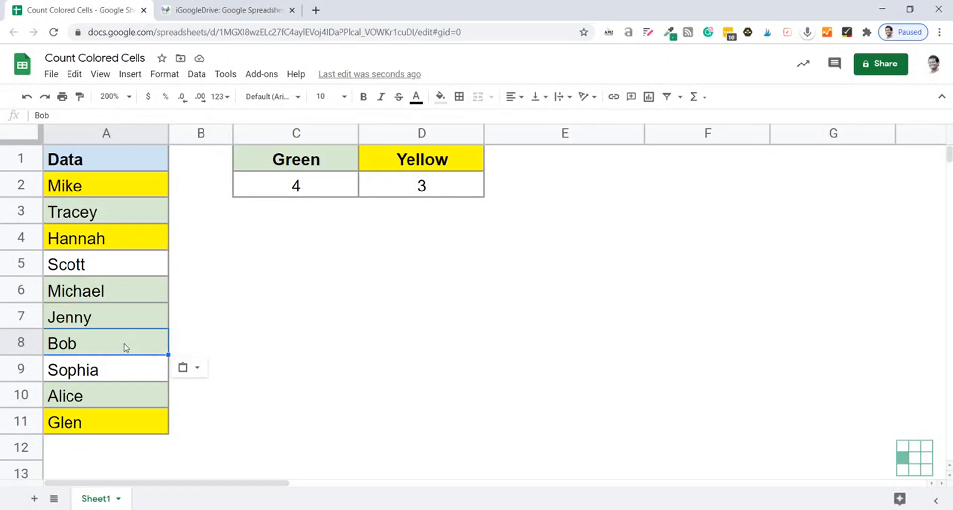
# - Re-enter the existing content of cell A8 twice to force the color counts to recalculate
pyautogui.doubleClick(108, 349)
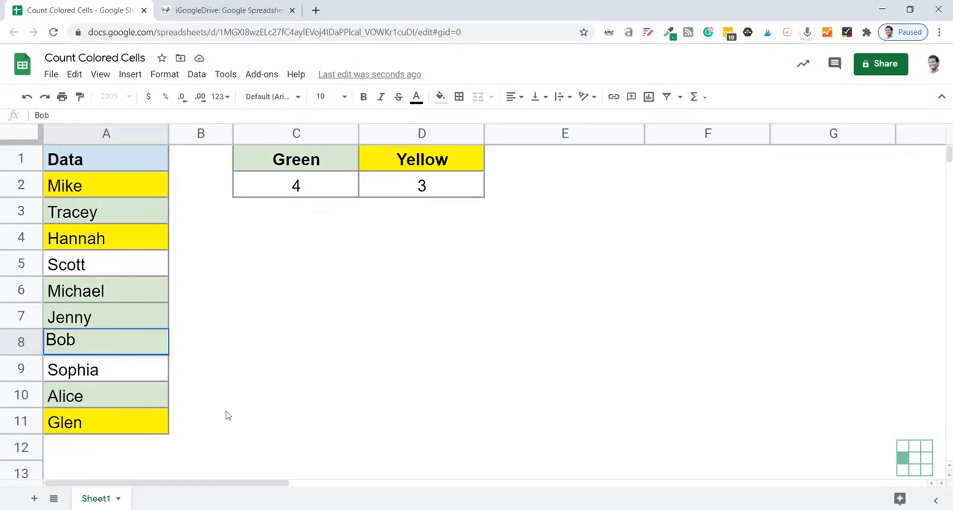
pyautogui.press('Return')
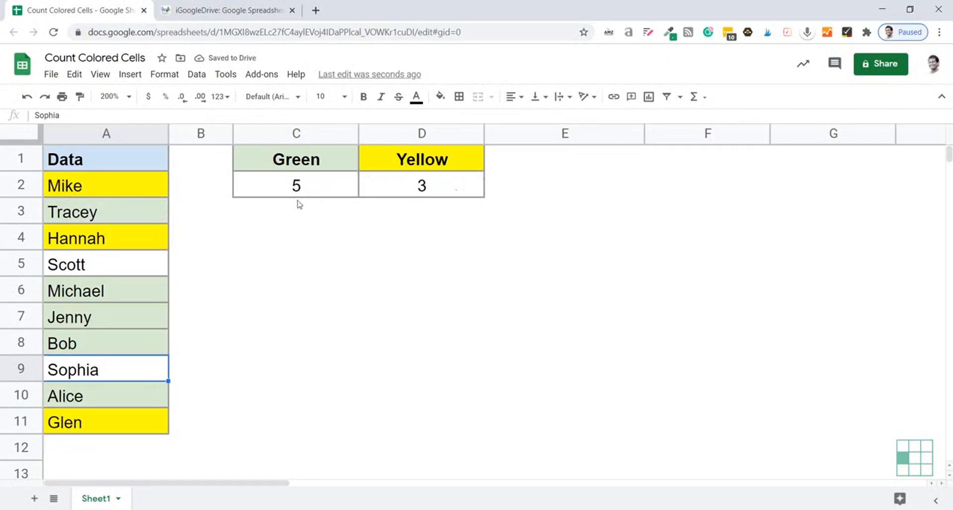
pyautogui.doubleClick(104, 349)
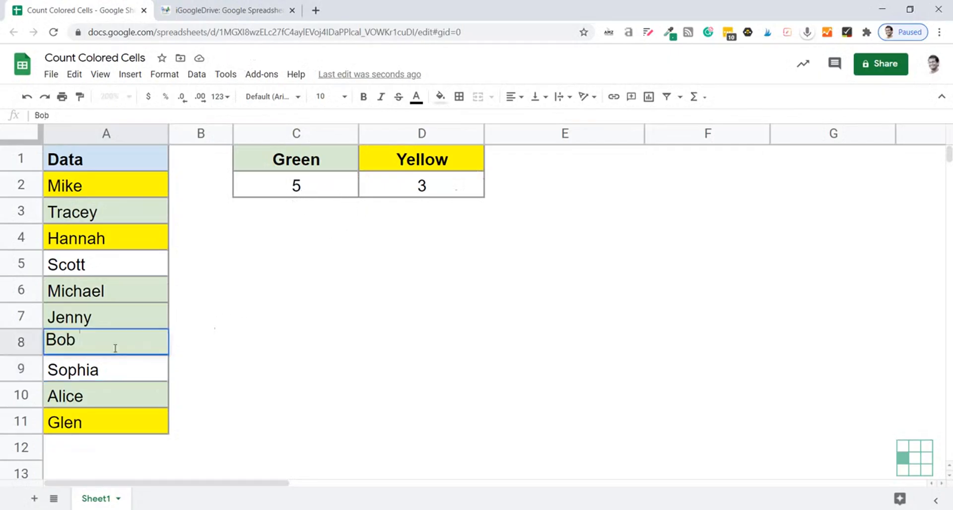
pyautogui.press('Return')
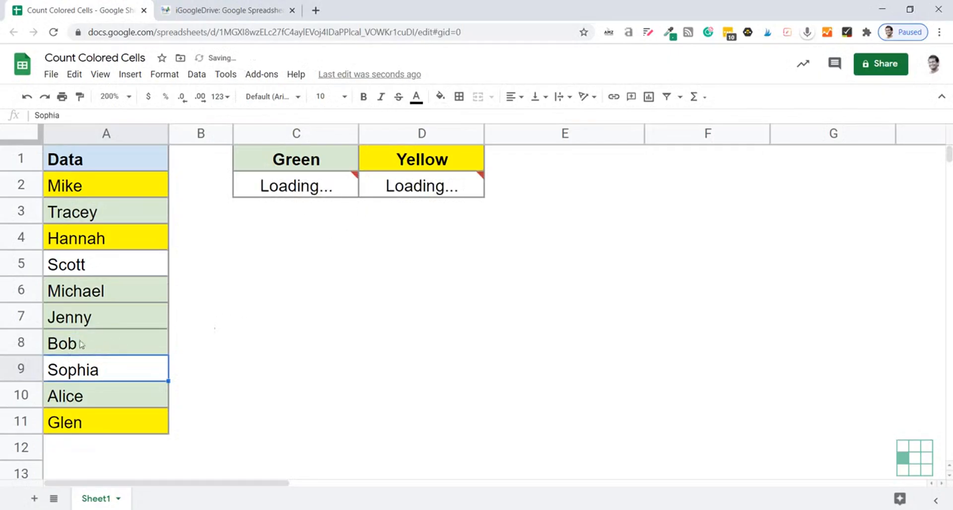